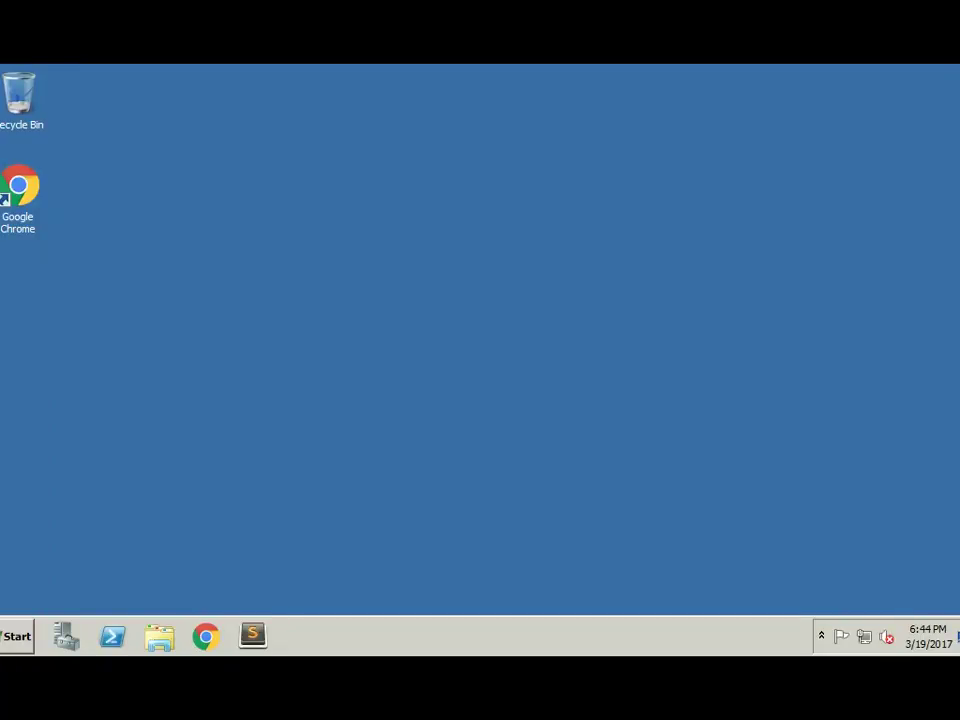
Run gpedit.msc from the Start menu's Run dialog to launch the Local Group Policy Editor.
left_click(17, 636)
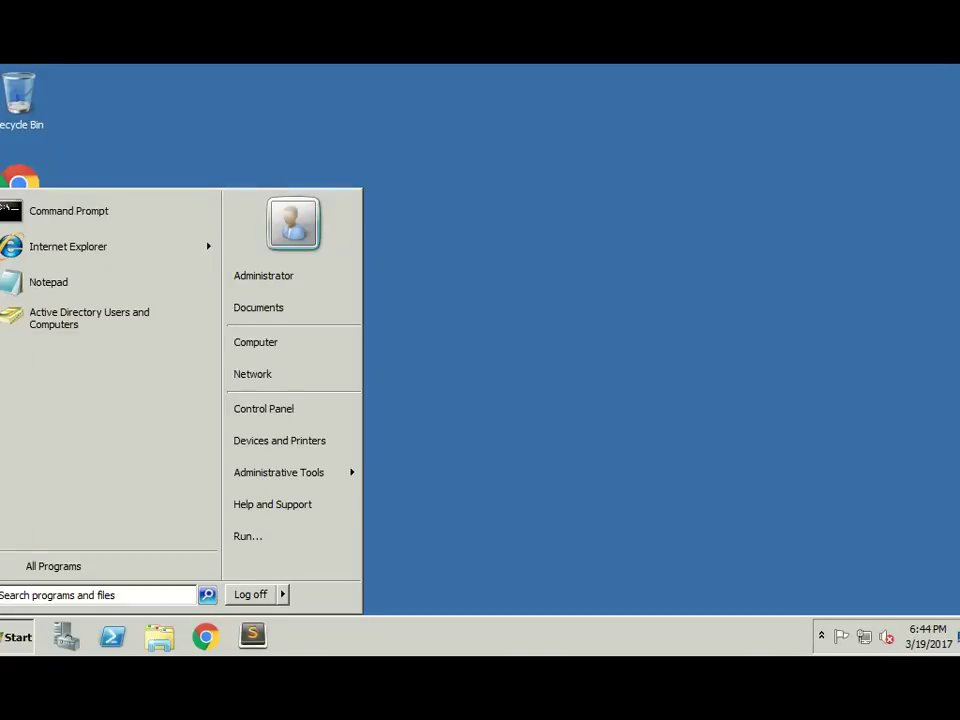
type("run")
key("Return")
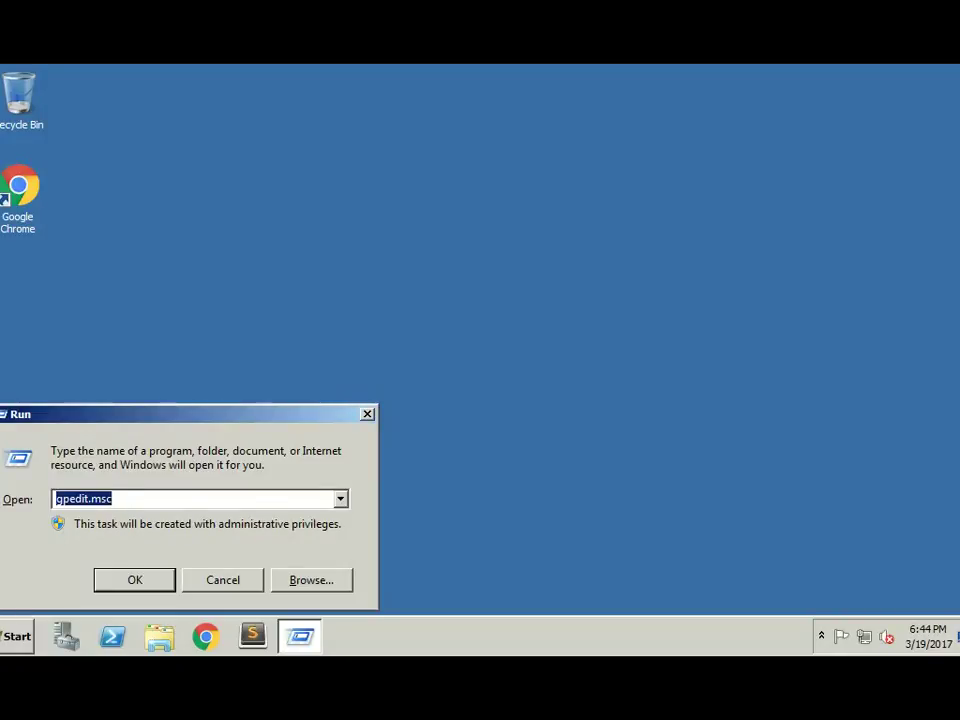
type("gpedit.ms")
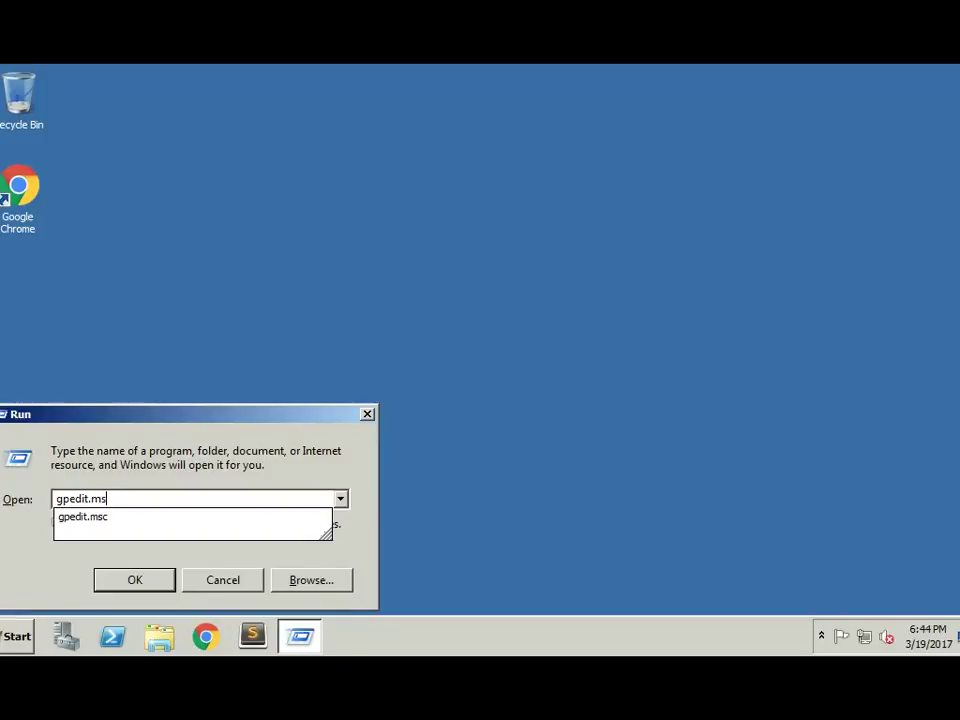
type("c")
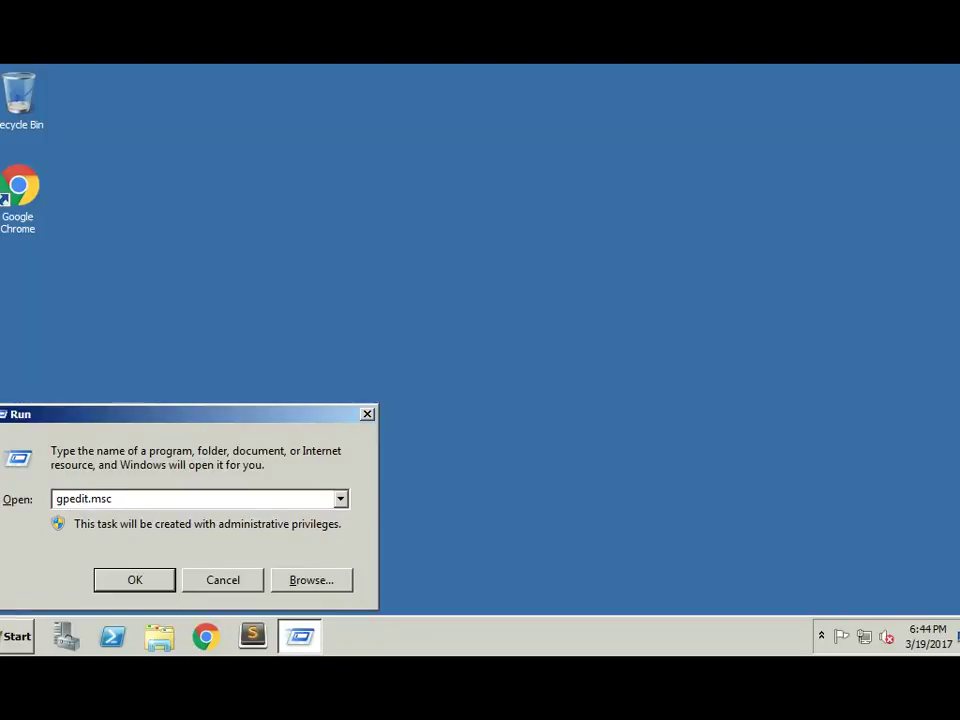
key("Return")
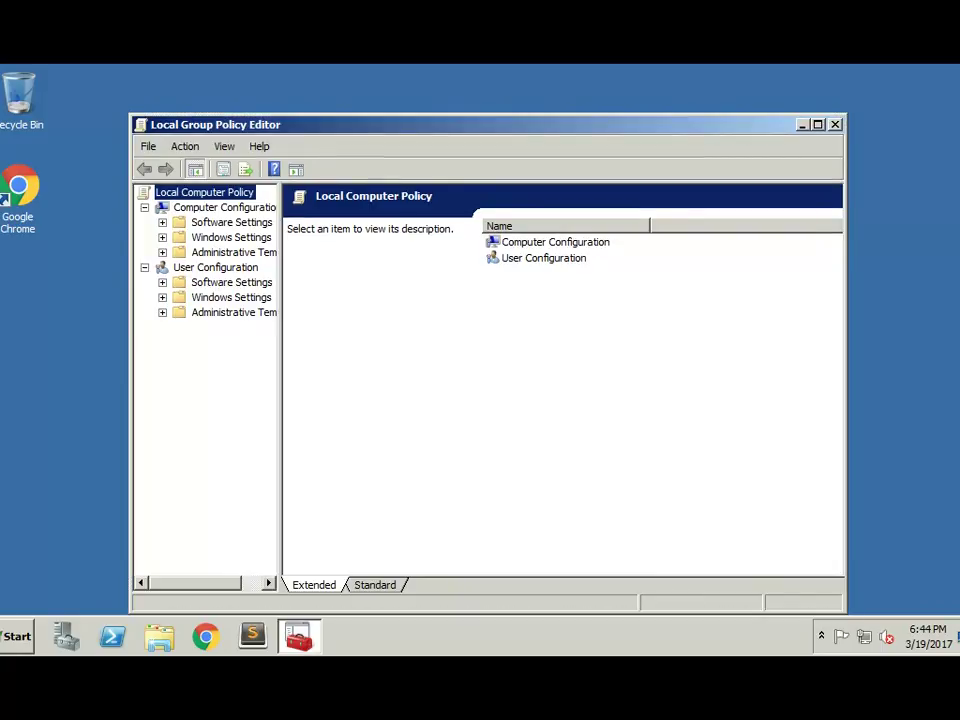
Maximize the editor and open Computer Configuration > Windows Settings > Security Settings > Local Policies > Security Options.
key("super+Up")
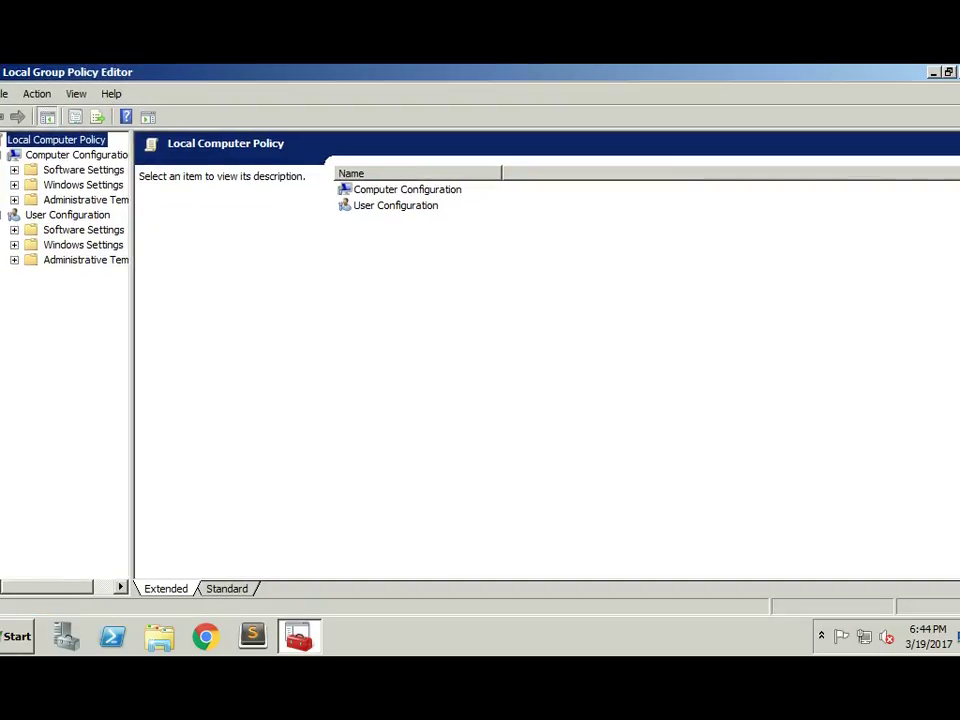
left_click(83, 185)
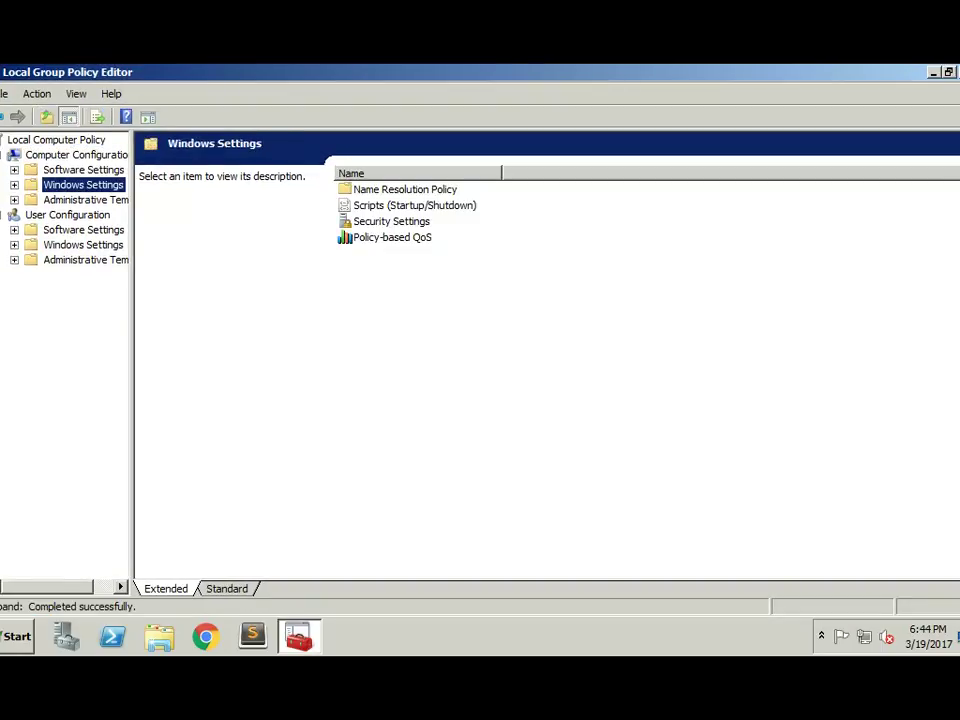
double_click(83, 185)
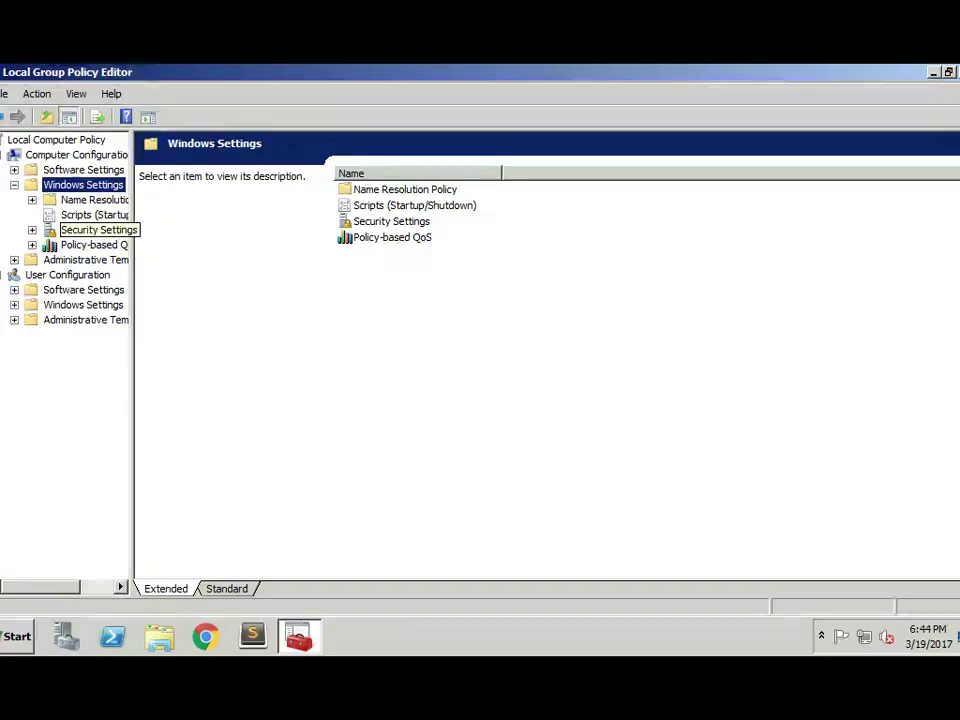
left_click(32, 230)
left_click(95, 230)
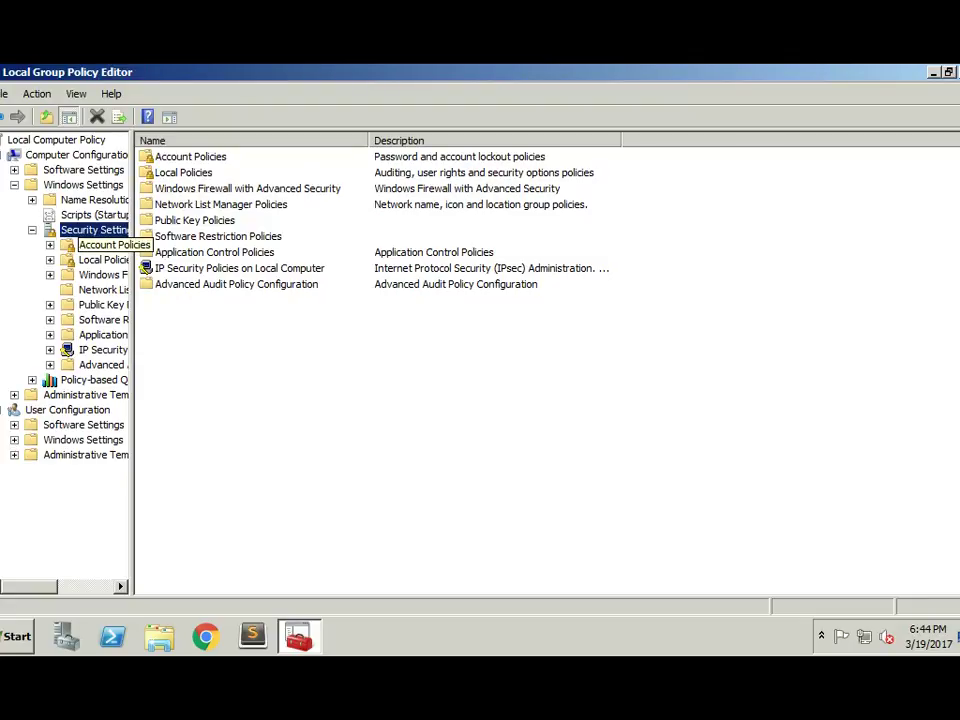
left_click(103, 260)
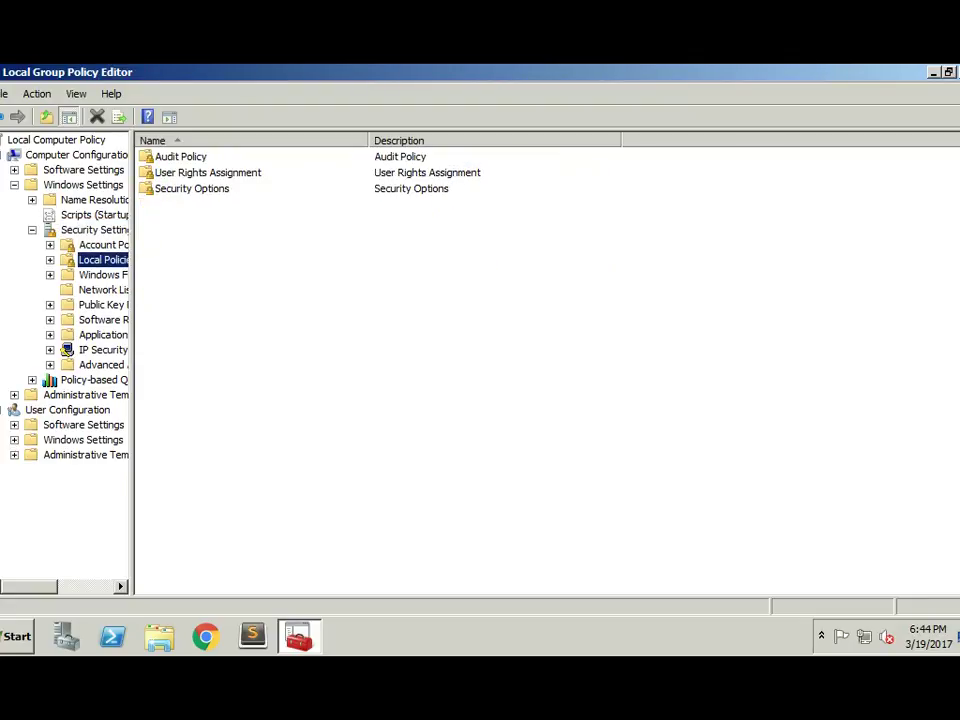
double_click(191, 188)
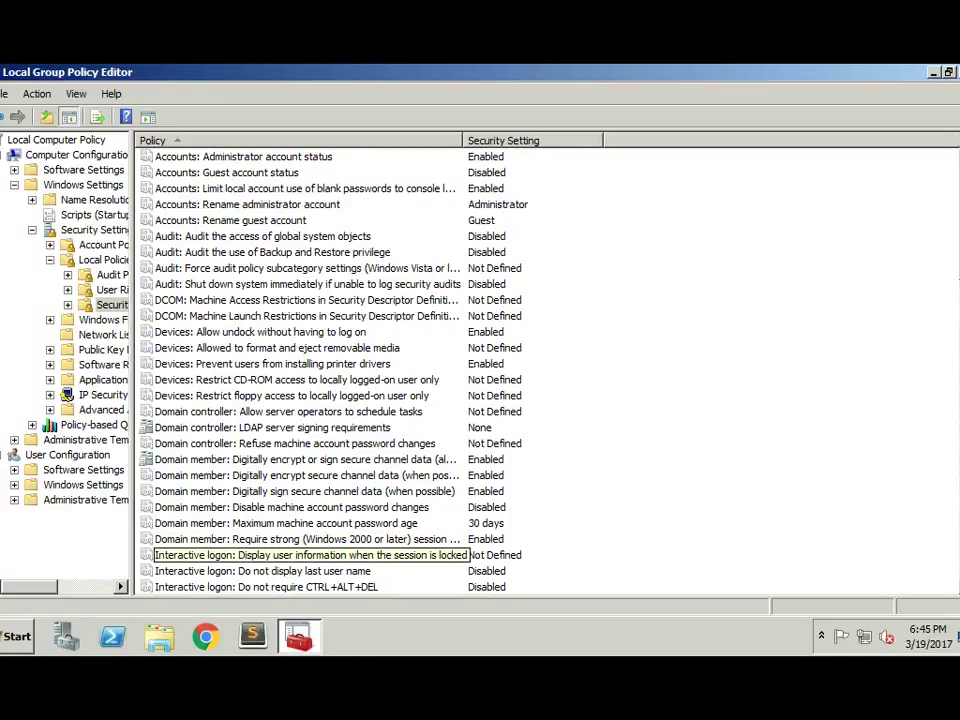
scroll(400, 370, "down", 1)
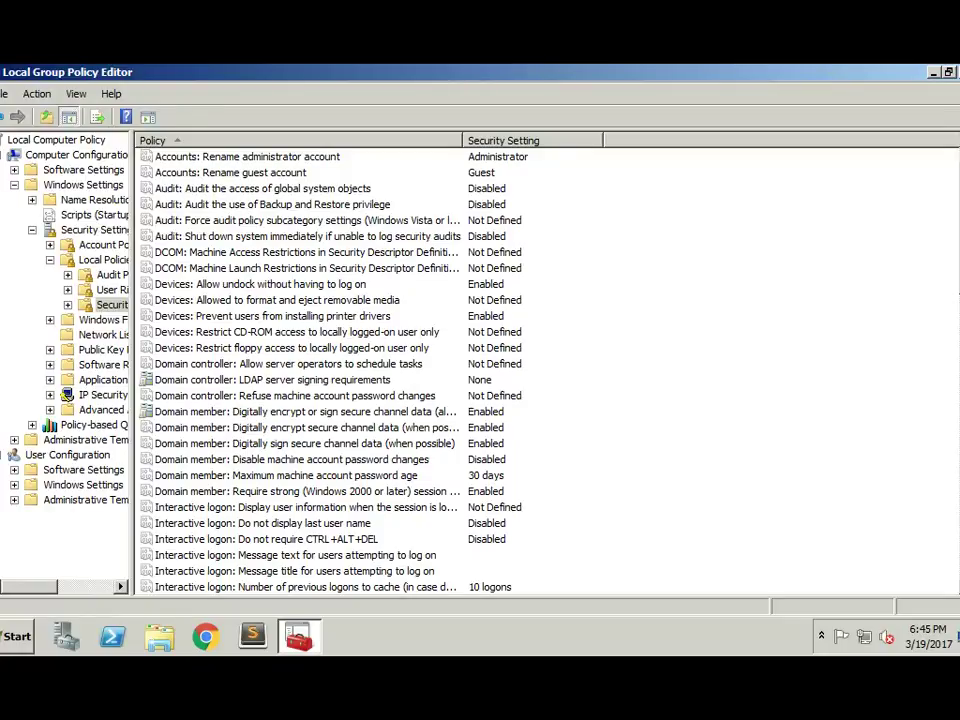
Set 'Interactive logon: Message text' to 'WARNING!! This is a secure Tech Lecture Video Lab...' and apply.
left_click(295, 555)
key("Return")
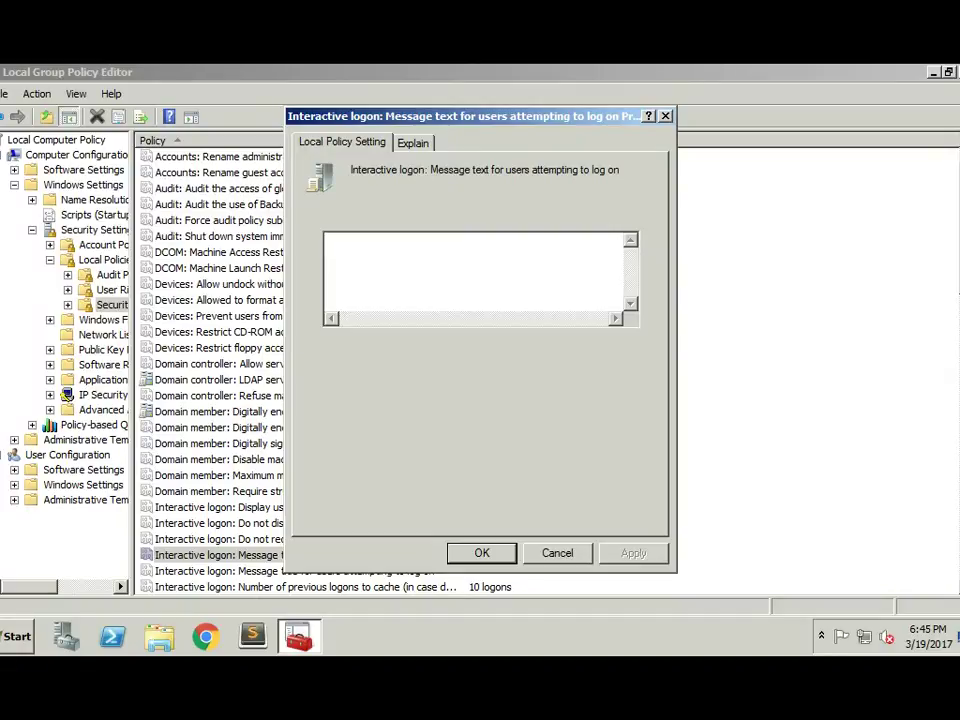
type("WARNING")
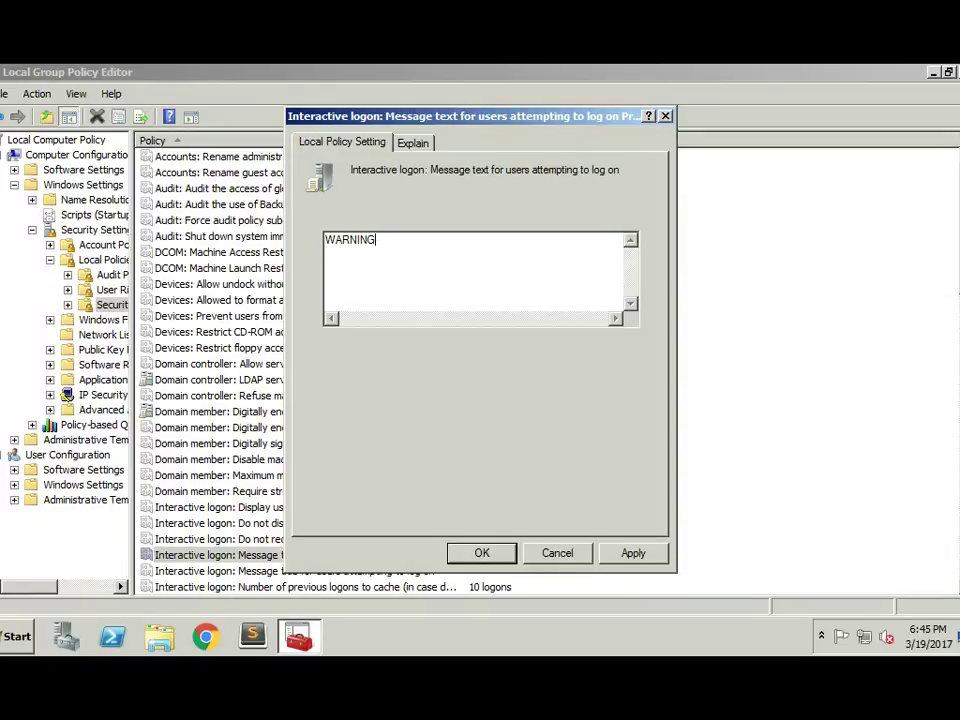
type("!! This is a secure Tech ")
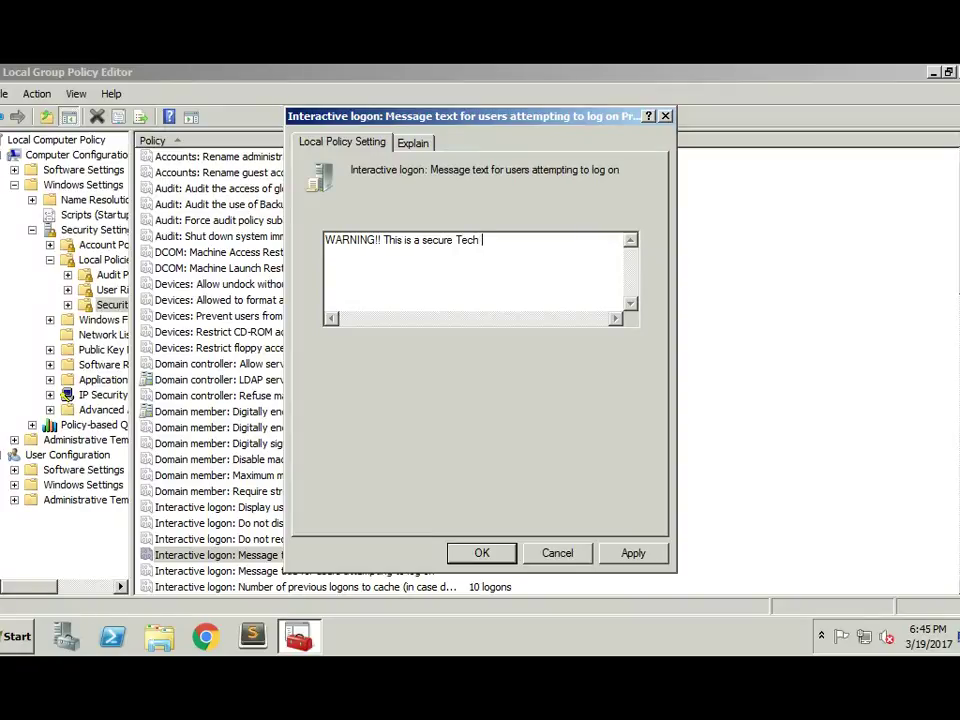
type("Lecture Video Lab. D")
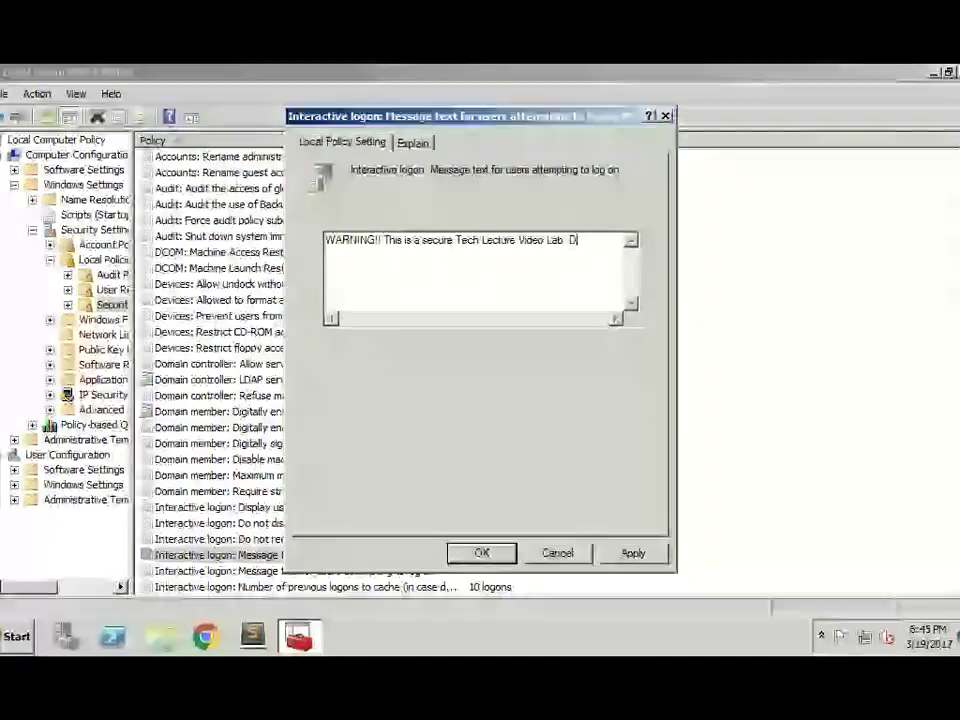
type("o not lo")
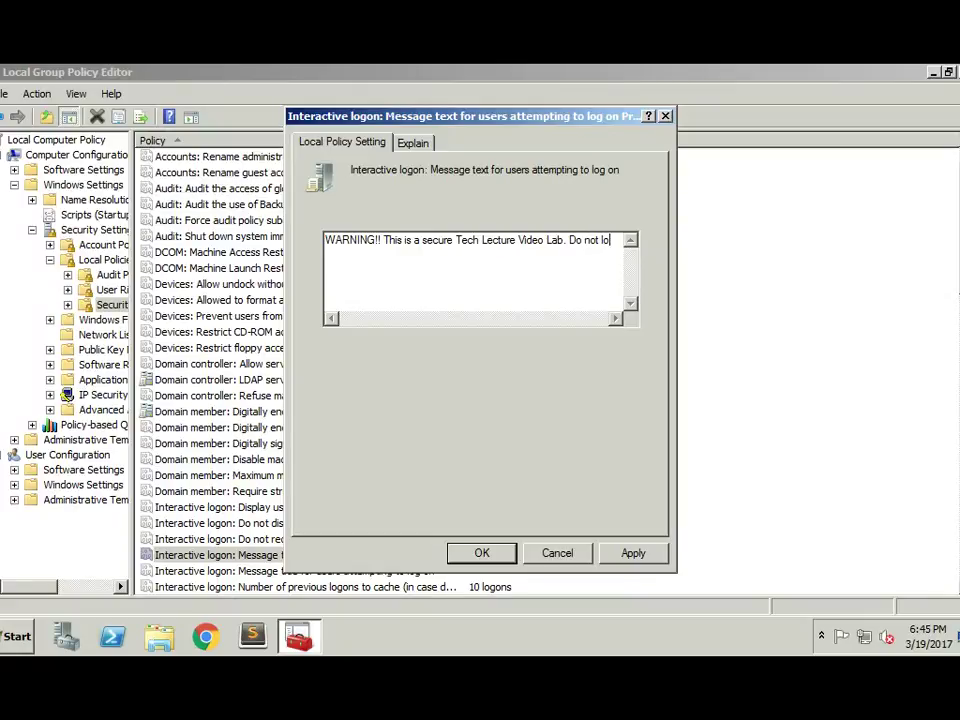
type("gon un")
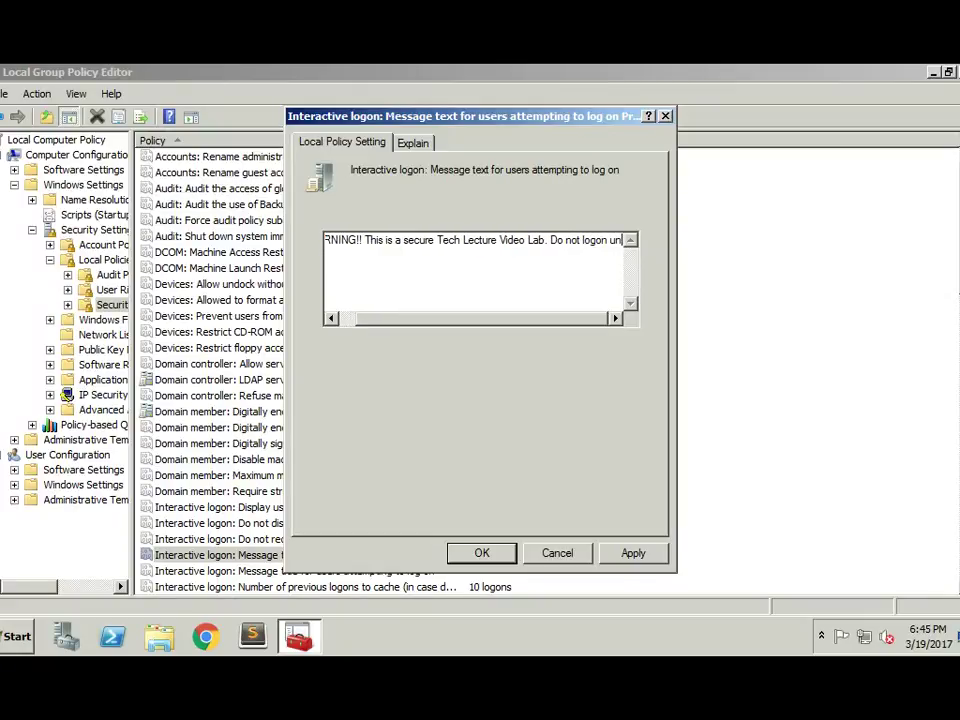
type("less you'r")
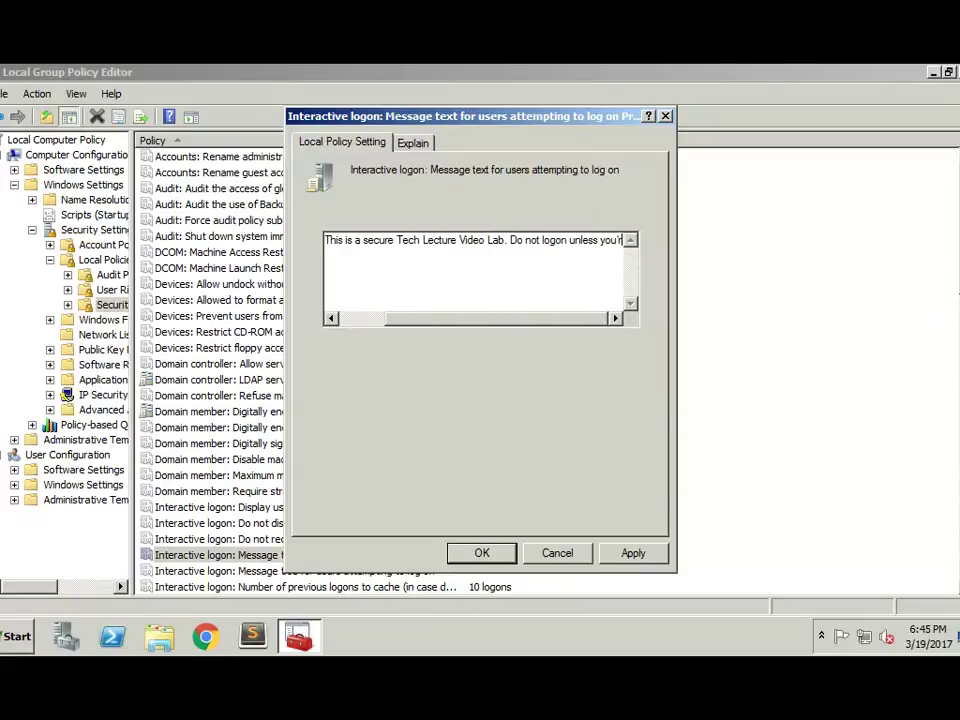
type("e autho")
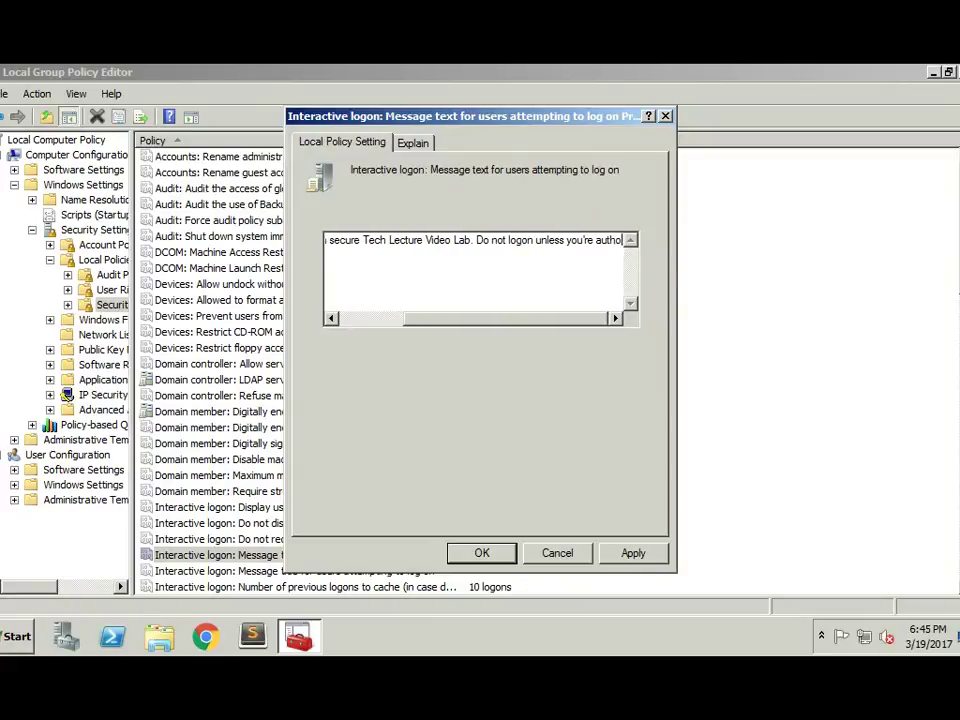
type("rized.")
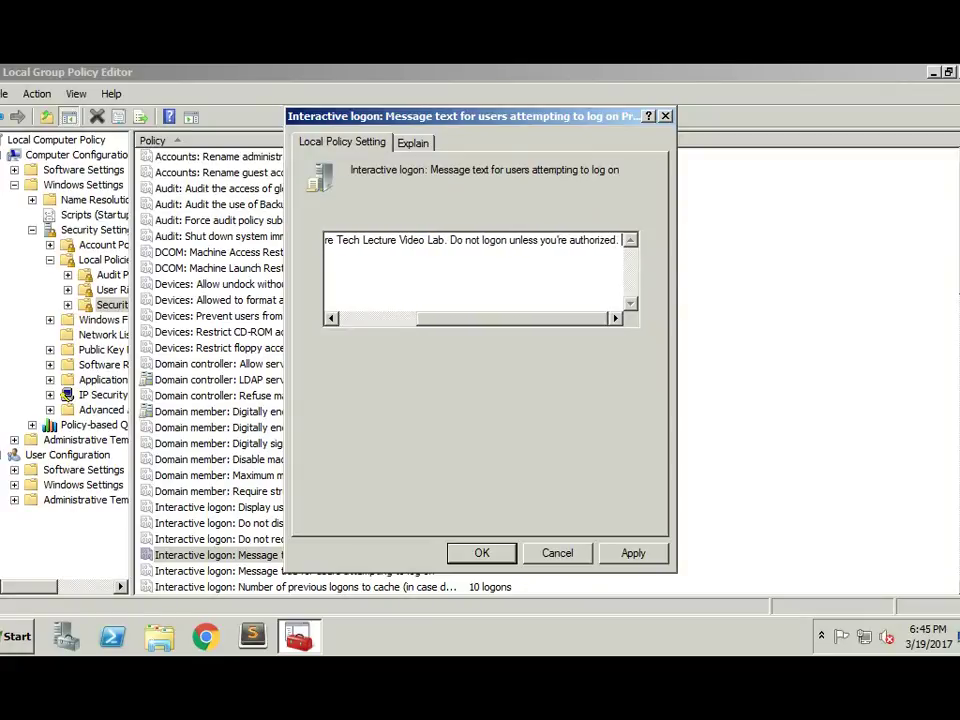
key("alt+a")
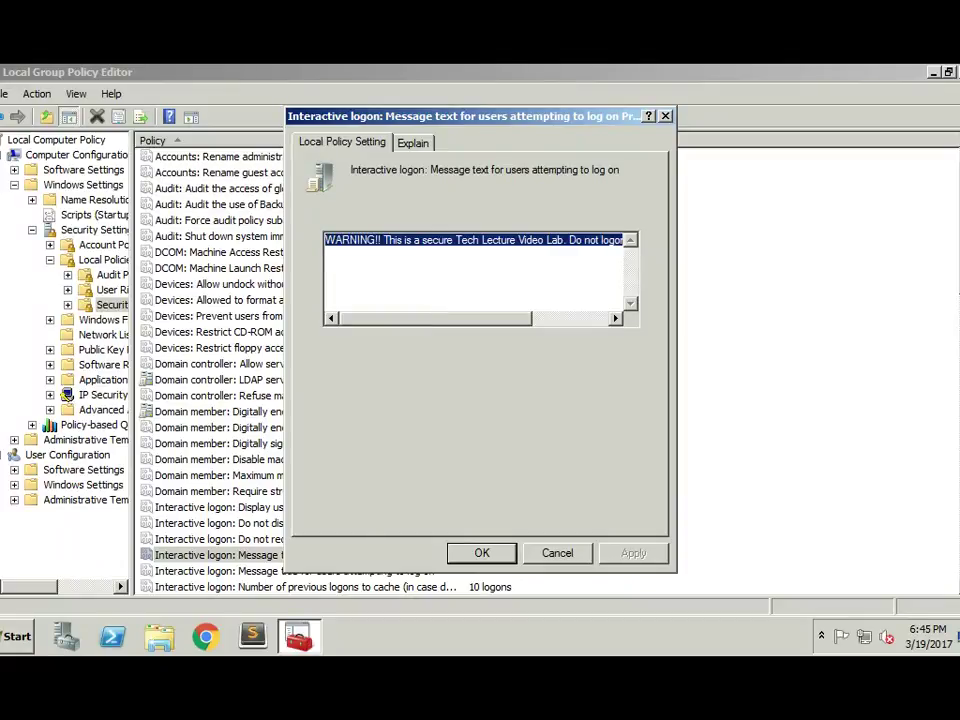
key("Return")
Set the Interactive logon message title policy to 'AUTHORIZED USERS ONLY' and apply it.
key("Down")
key("Return")
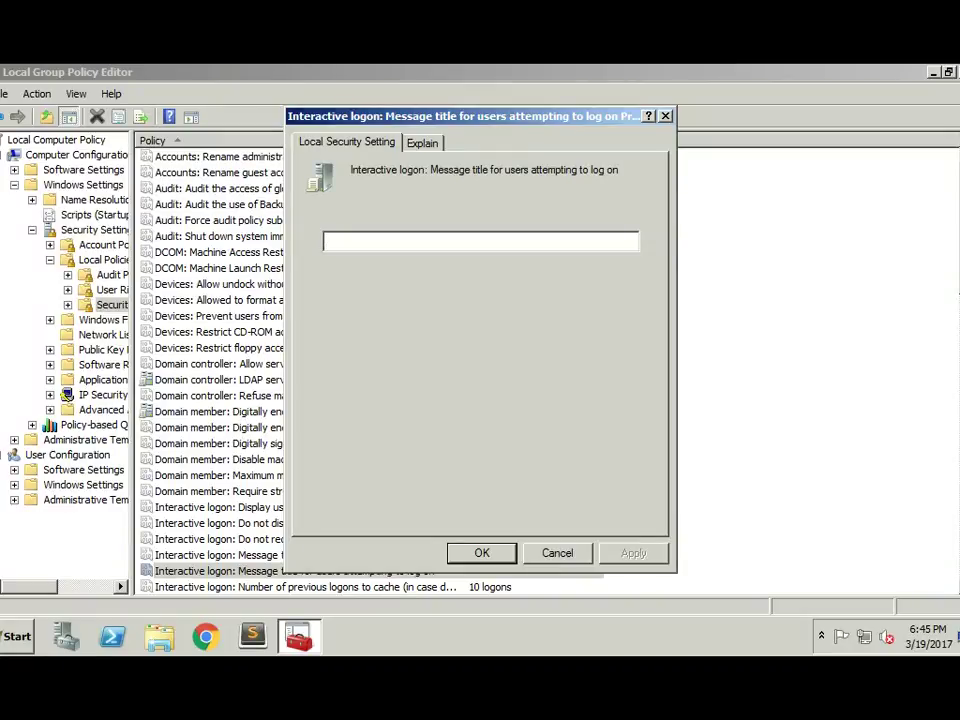
type("WARNING!!")
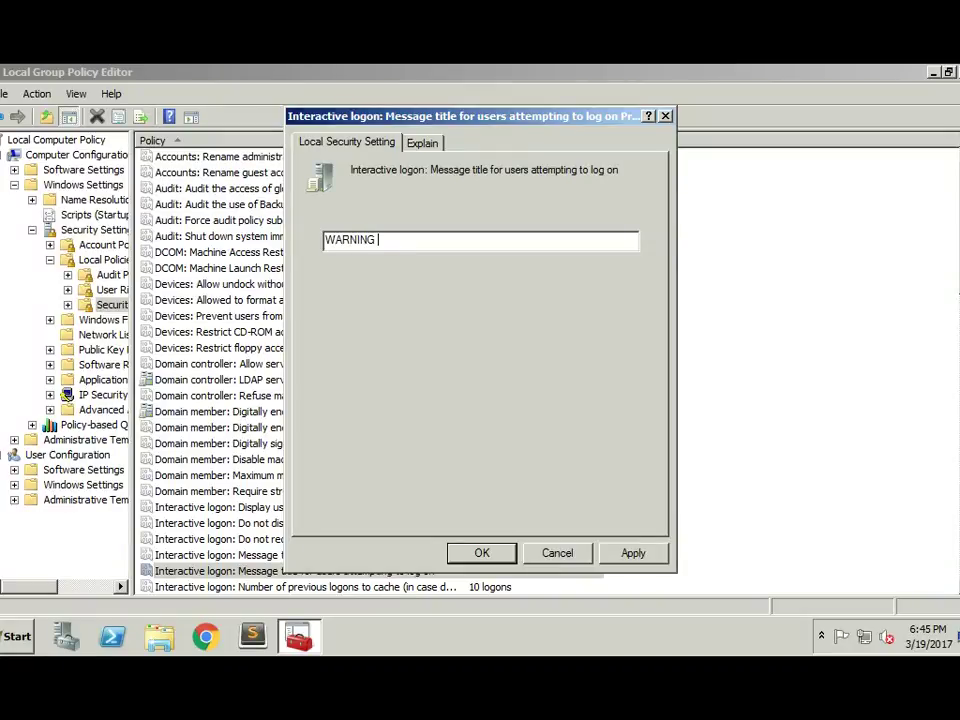
key("BackSpace")
key("BackSpace")
key("BackSpace")
key("BackSpace")
key("BackSpace")
key("BackSpace")
key("BackSpace")
key("BackSpace")
key("BackSpace")
type("AUTHORIZED SYSTEM")
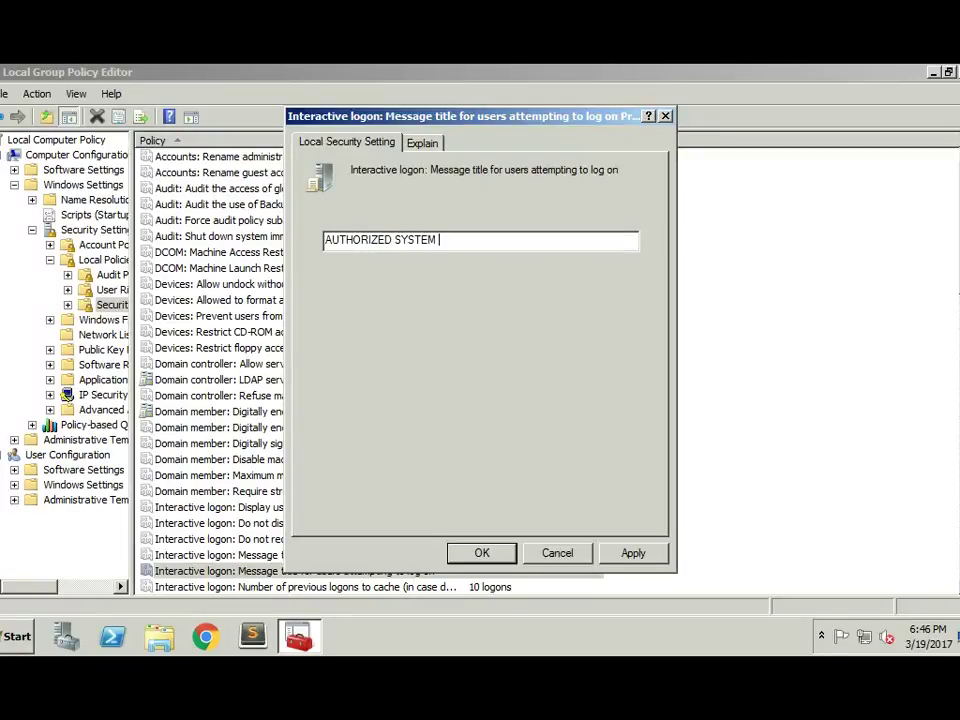
key("BackSpace")
key("BackSpace")
key("BackSpace")
key("BackSpace")
key("BackSpace")
key("BackSpace")
key("BackSpace")
type("USERS ONLY!")
key("BackSpace")
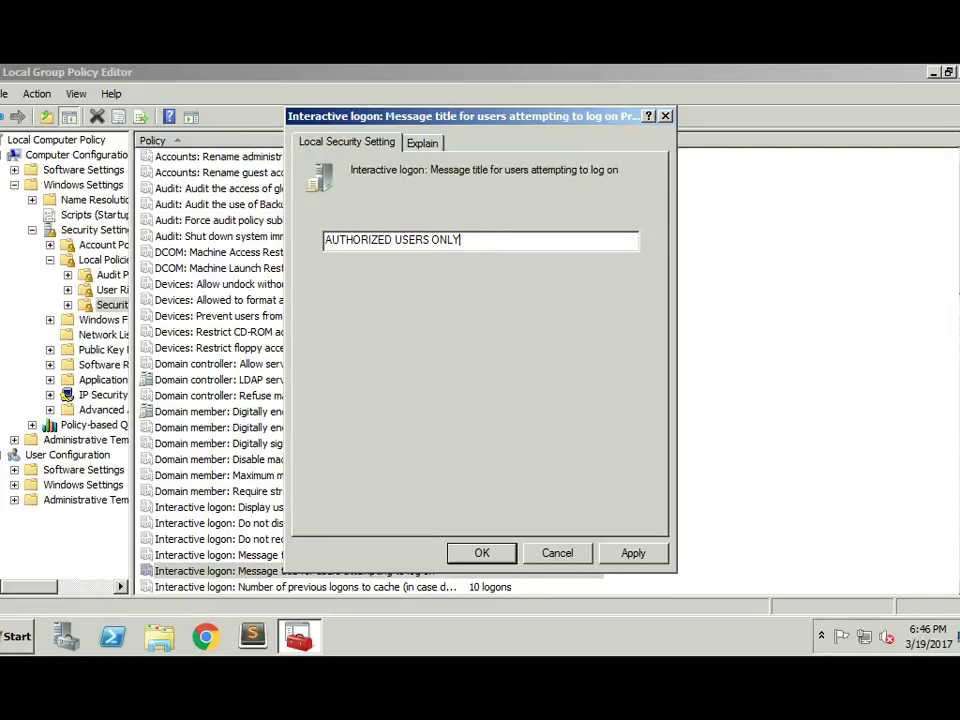
key("alt+a")
key("Return")
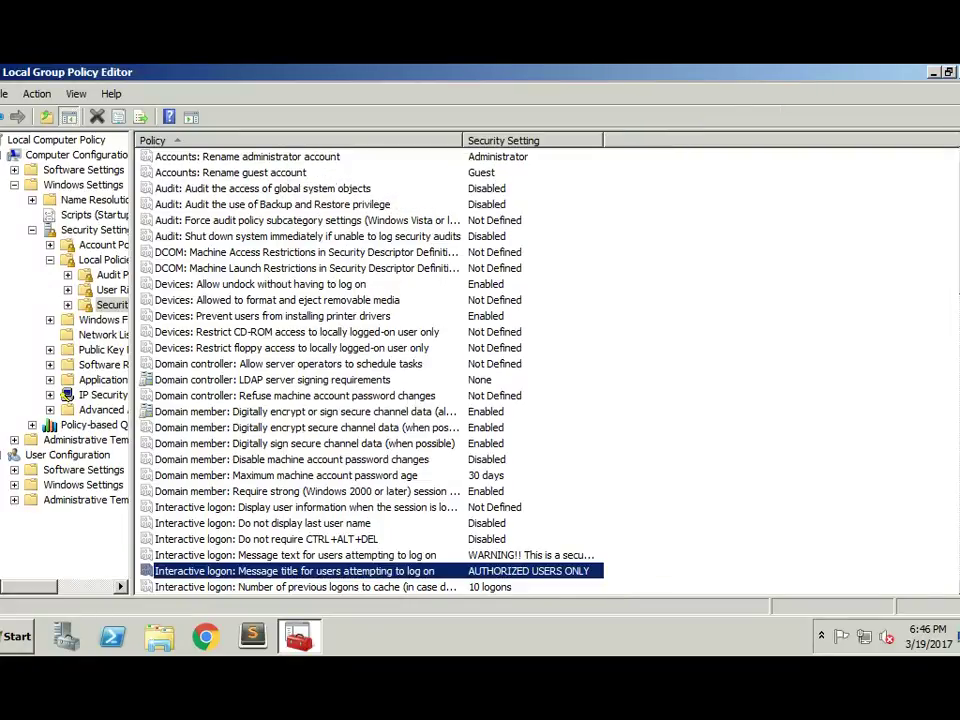
Leave the desktop session through the Start menu to reach the logon screen.
scroll(370, 370, "down", 2)
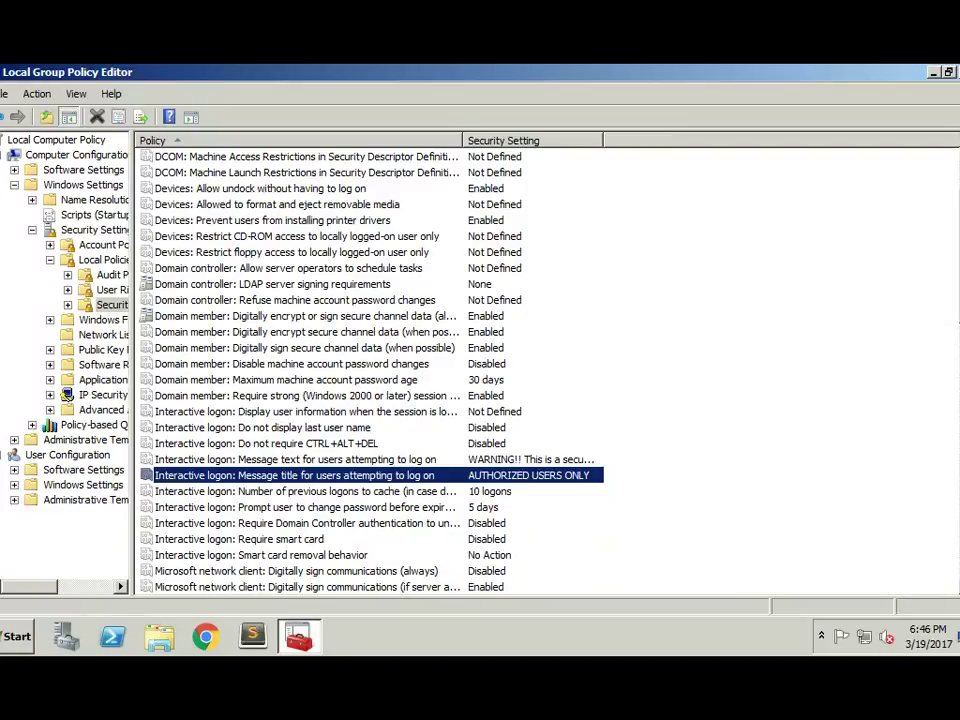
key("super")
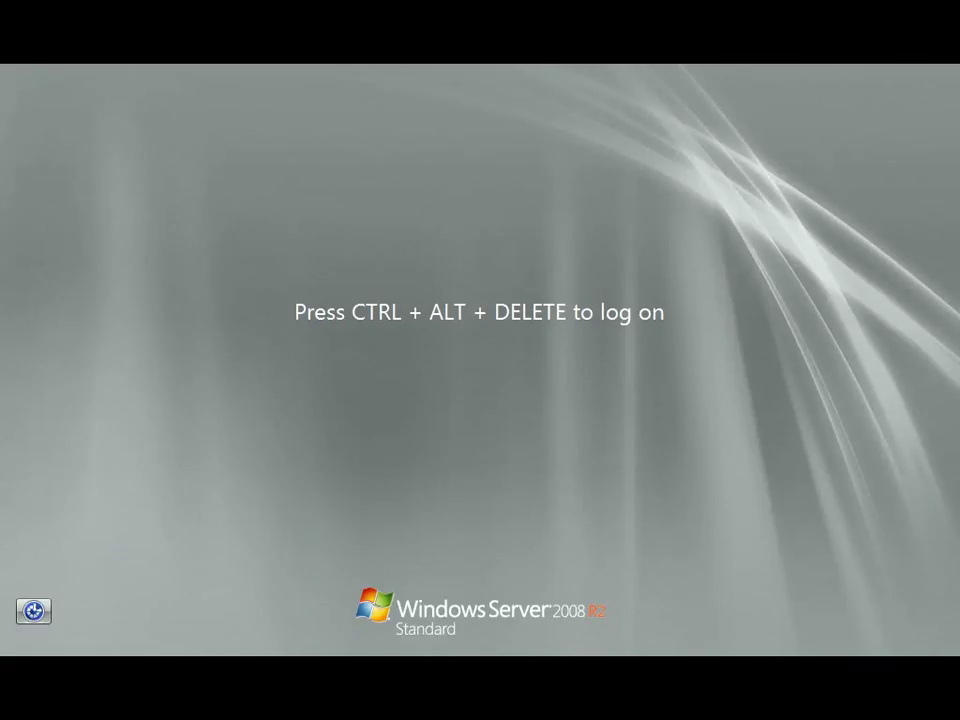
Press Ctrl+Alt+Delete to display the AUTHORIZED USERS ONLY warning banner.
key("ctrl+alt+Delete")
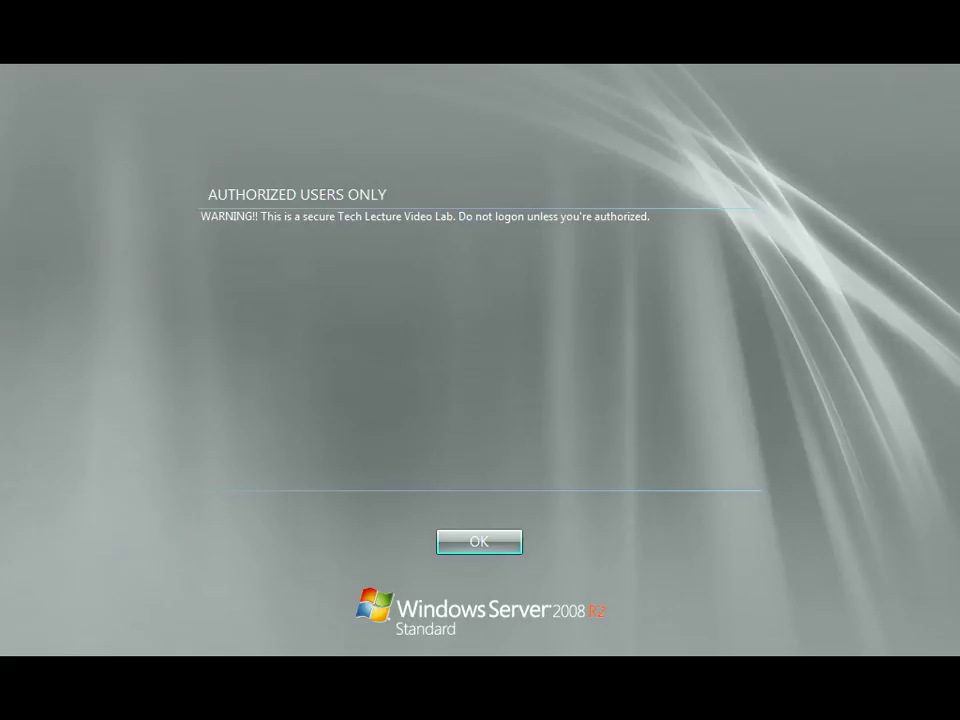
Dismiss the warning banner and select the Administrator account to reach its password prompt.
key("Return")
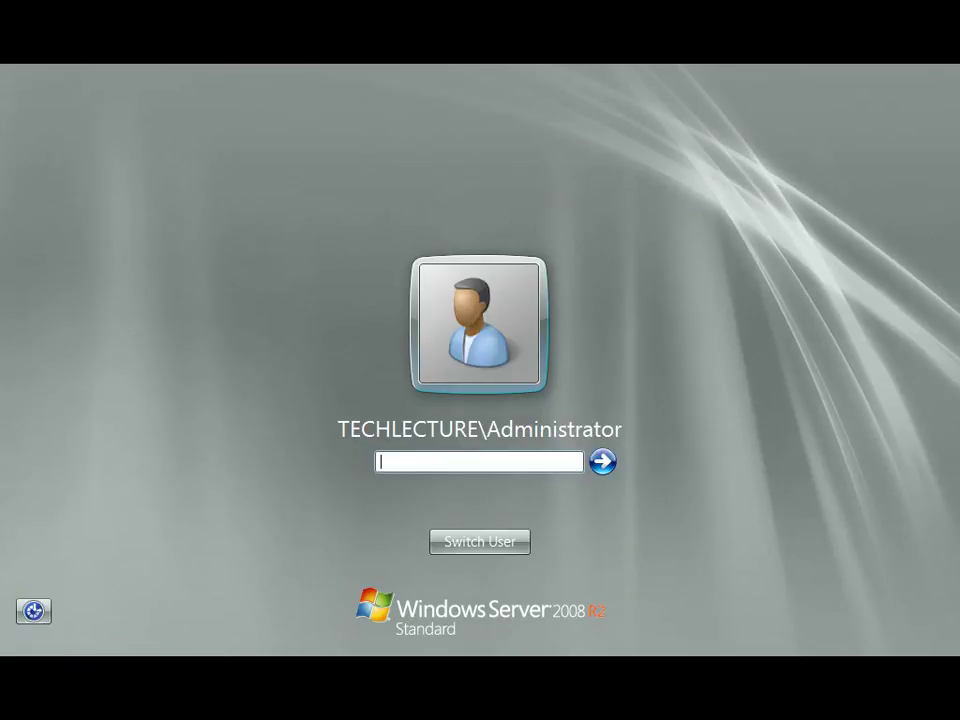
key("Tab")
key("Return")
key("Return")
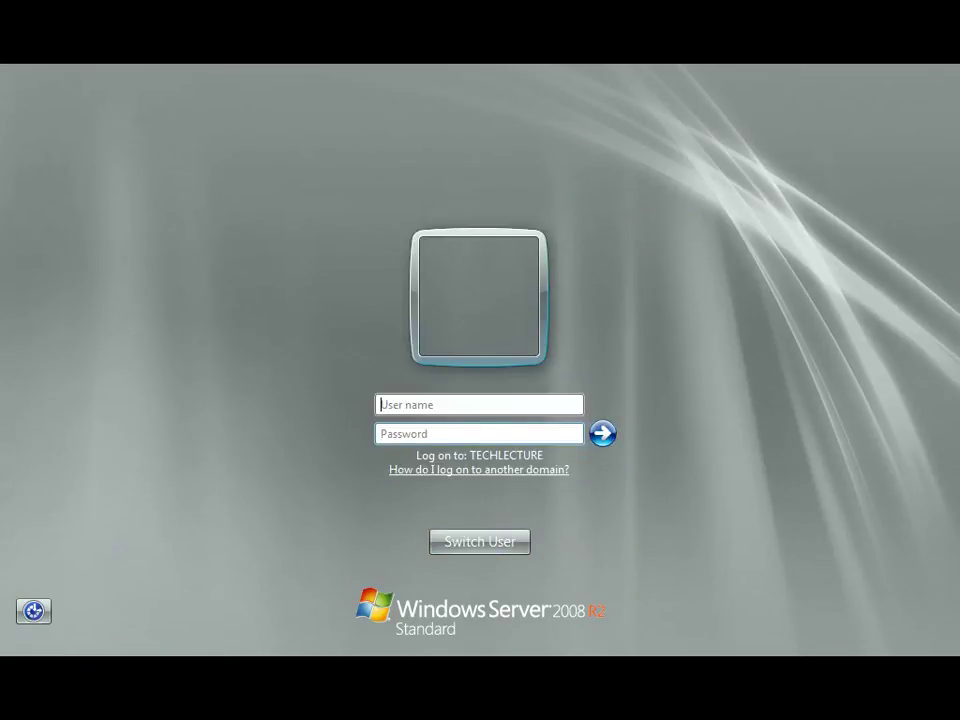
key("Escape")
key("Left")
key("Return")
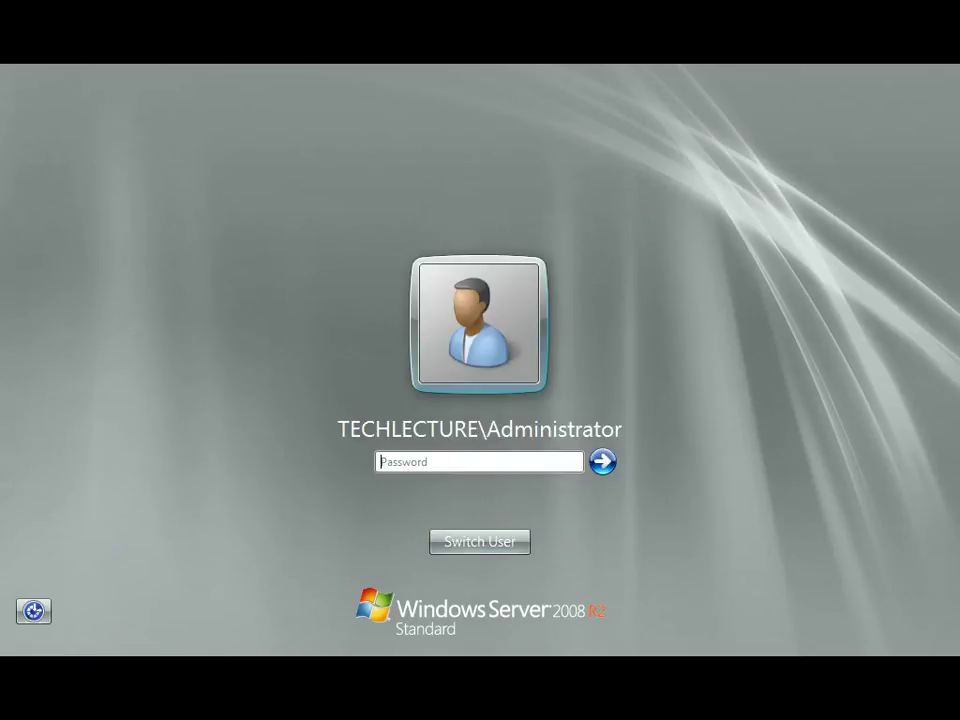